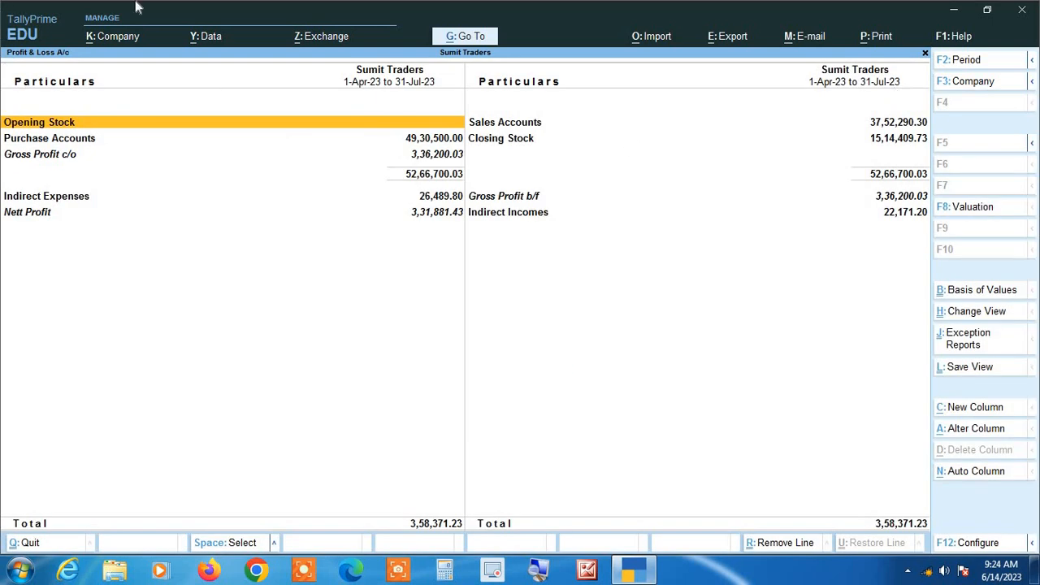
- Expand the Profit & Loss A/c to its detailed format and open the export configuration for the current report
key(alt+F5)
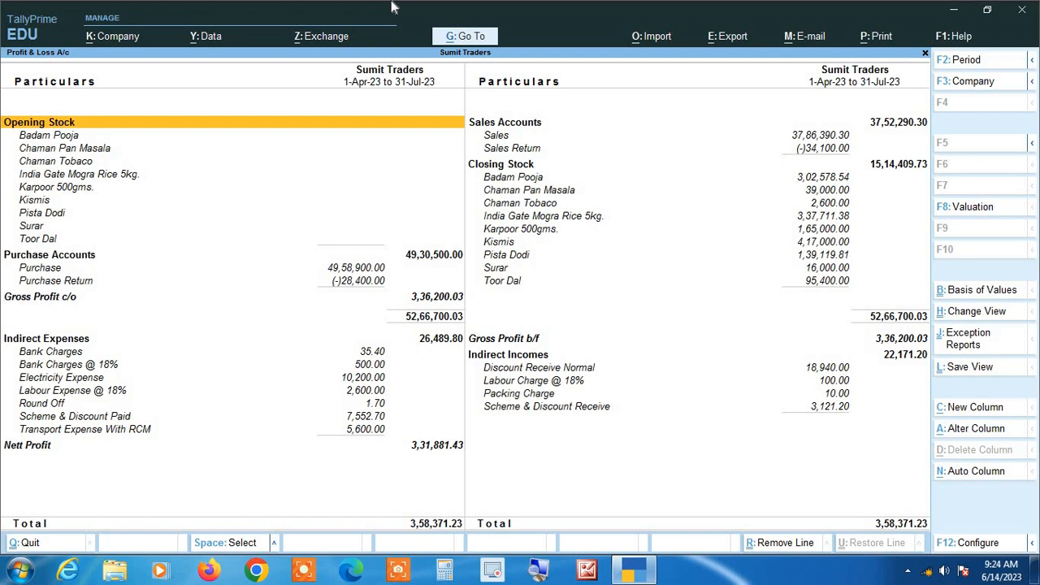
click(731, 41)
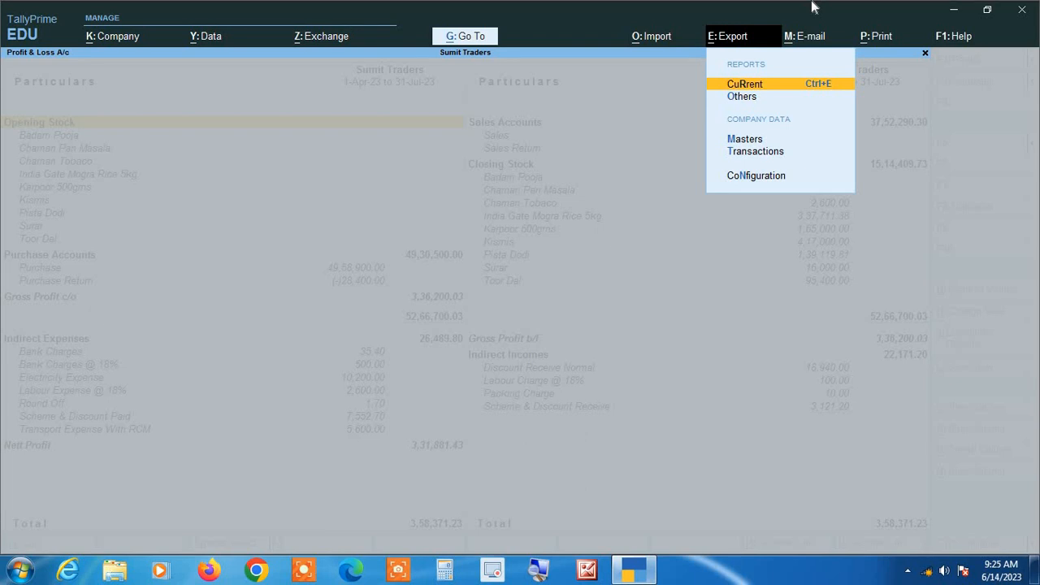
key(Return)
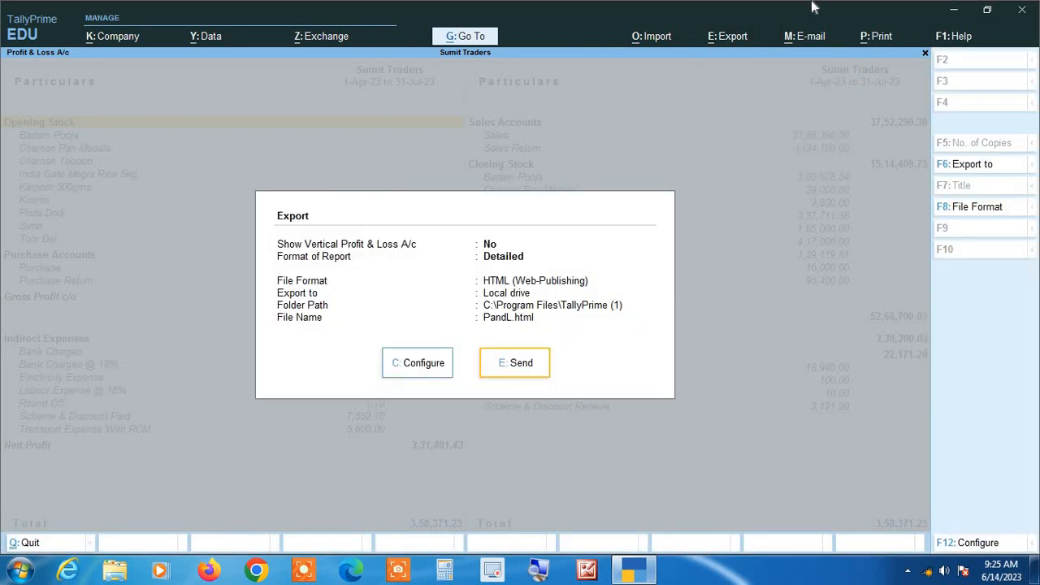
key(Left)
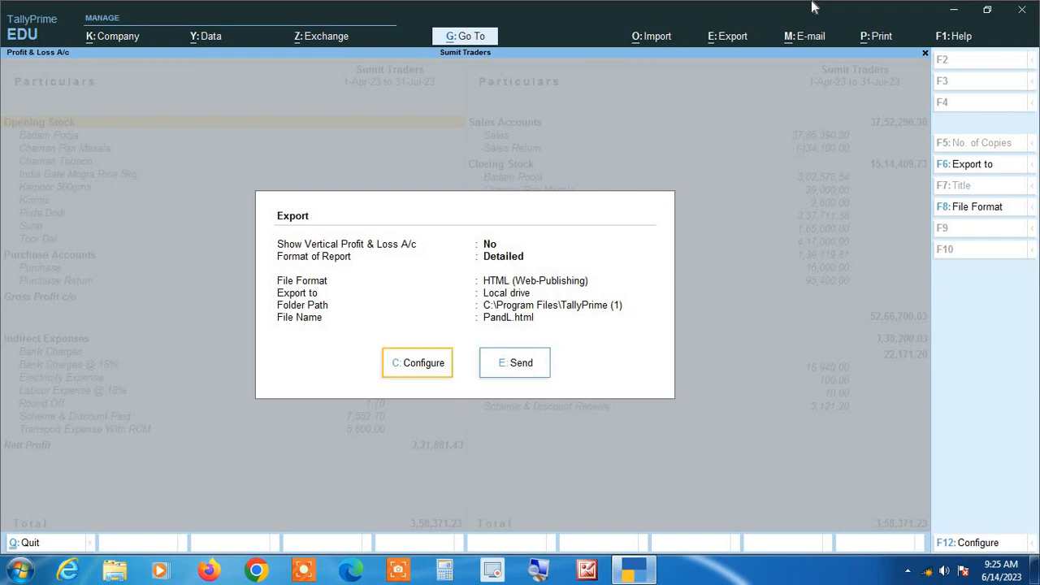
key(Return)
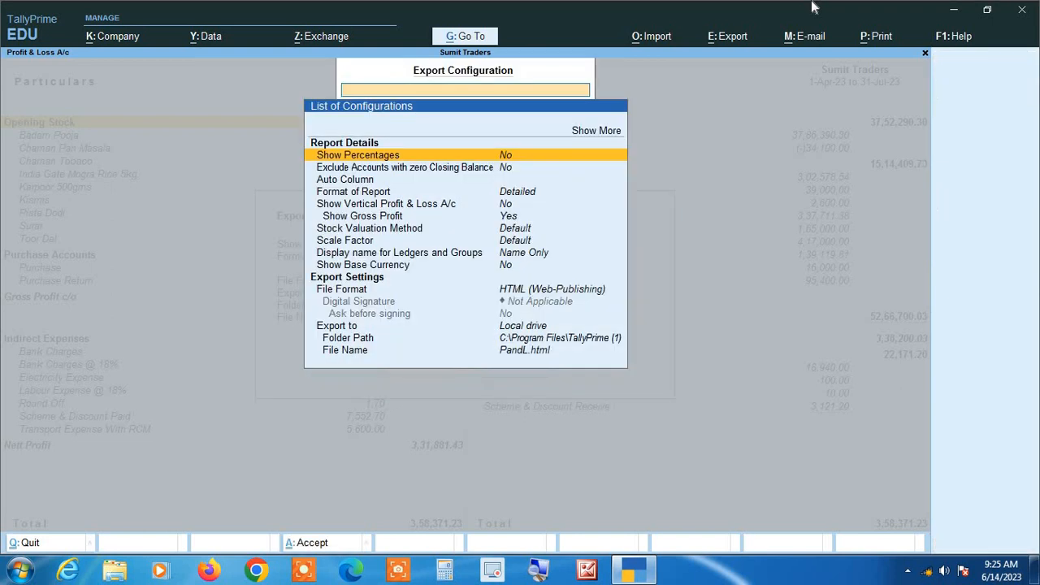
click(540, 567)
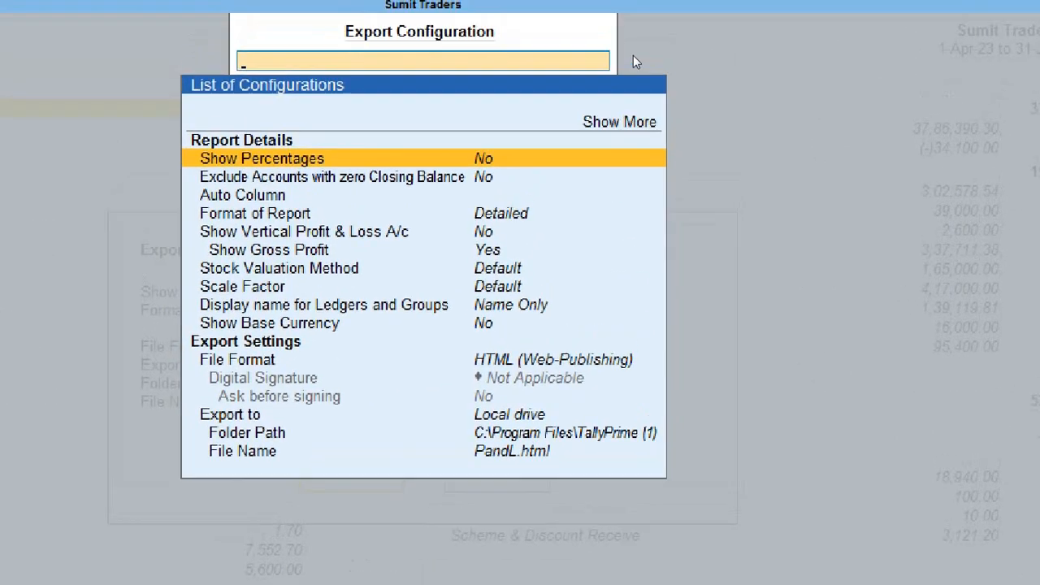
- Expand the export configuration list to show more settings
key(Up)
key(Up)
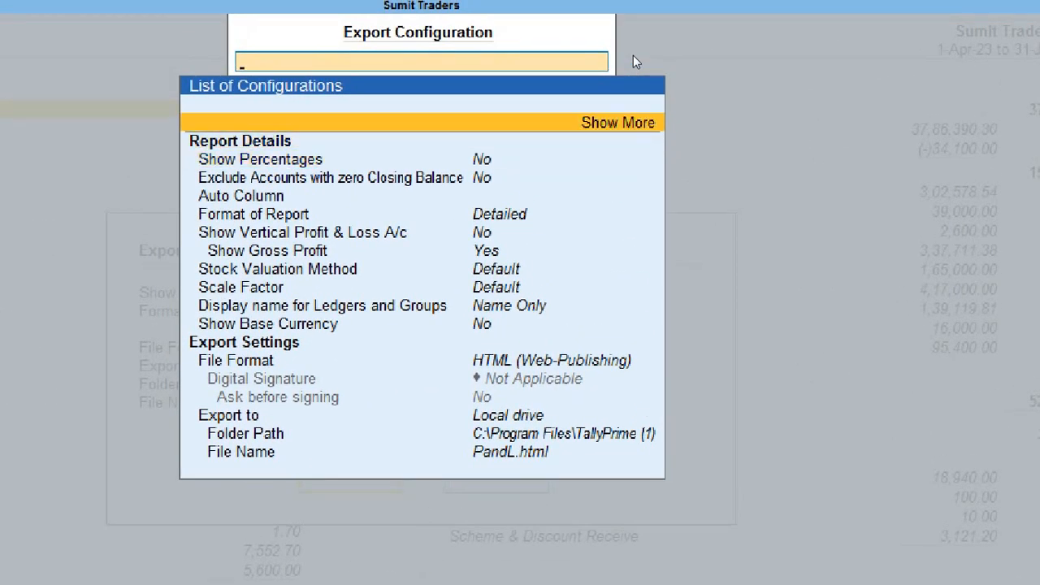
key(Return)
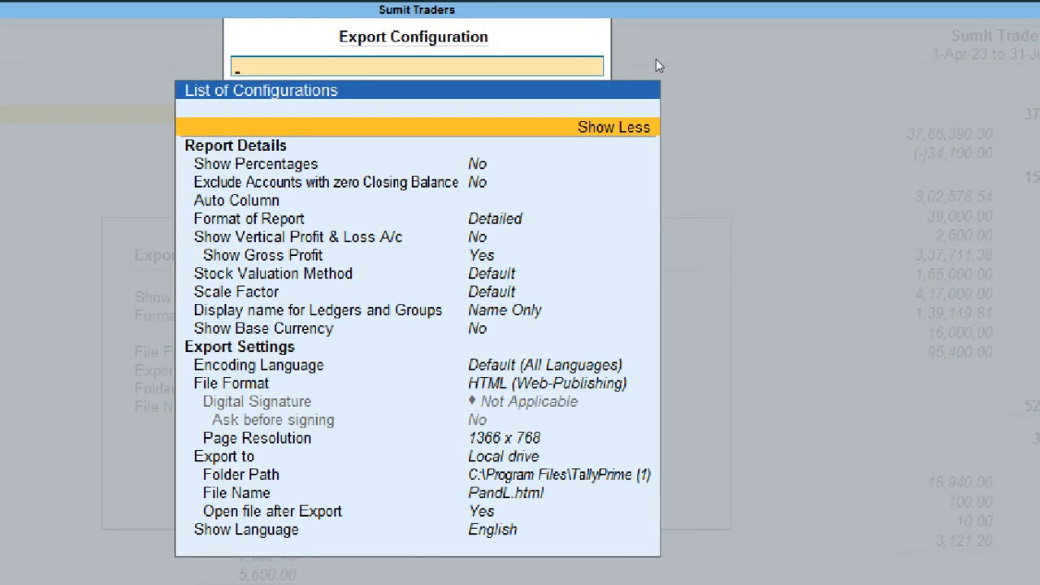
- Review the report detail options and the encoding language setting in the export configuration
key(Down)
key(Down)
key(Down)
key(Down)
key(Down)
key(Down)
key(Down)
key(Down)
key(Down)
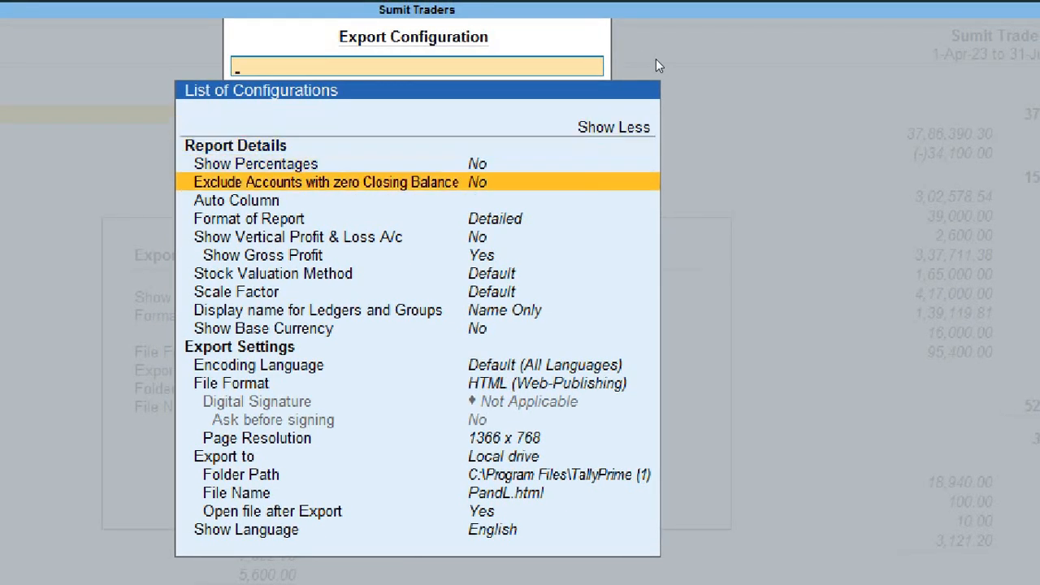
key(Down)
key(Down)
key(Down)
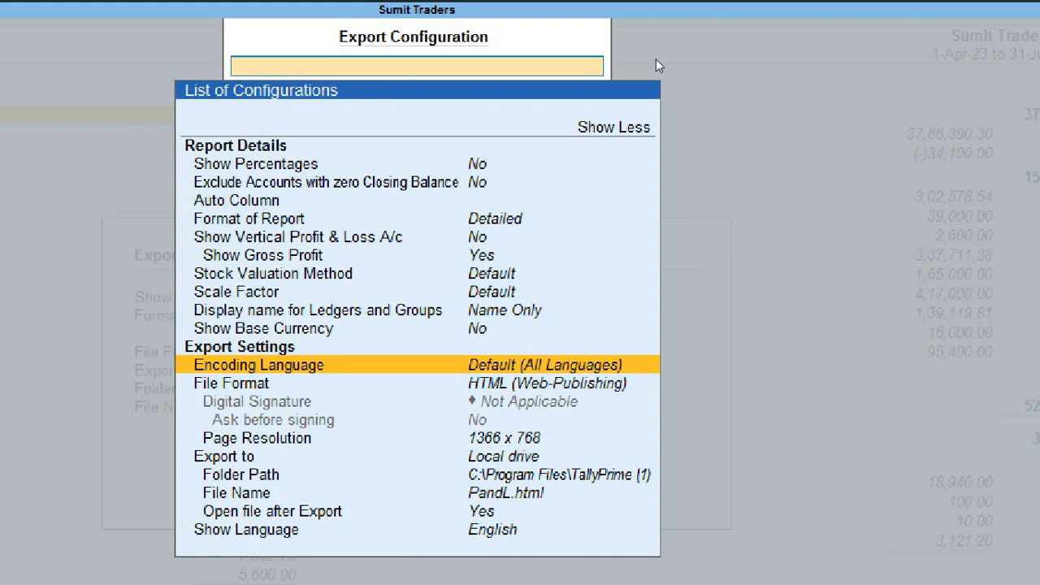
key(Return)
key(Return)
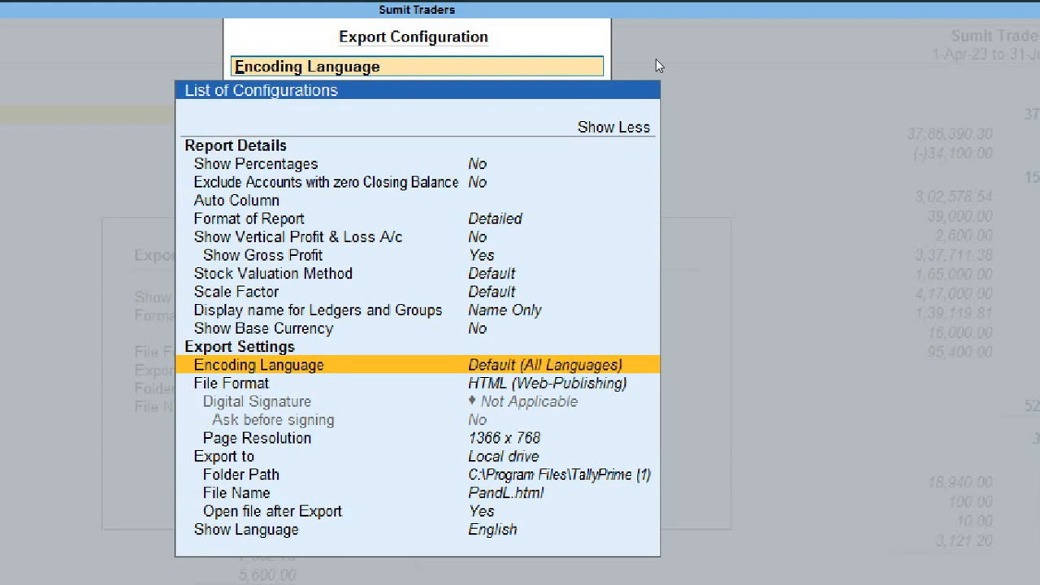
- Set the export file format to Excel (Spreadsheet)
key(Down)
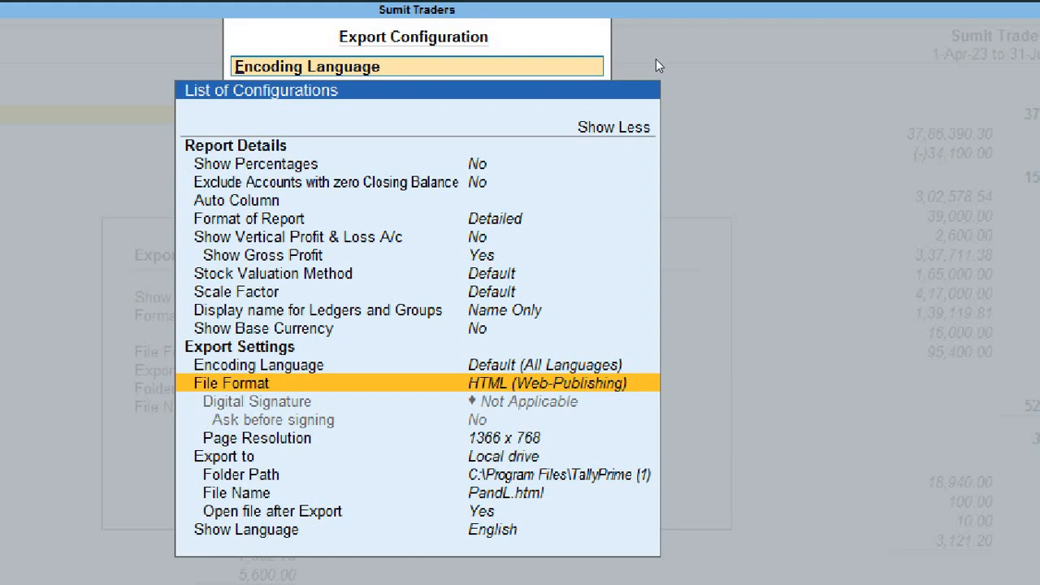
key(Return)
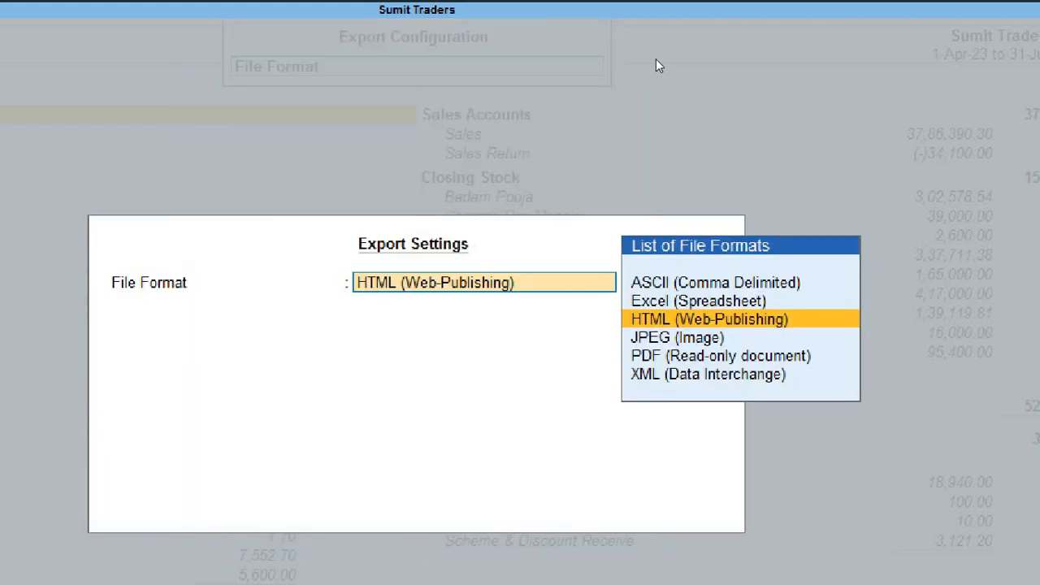
key(Up)
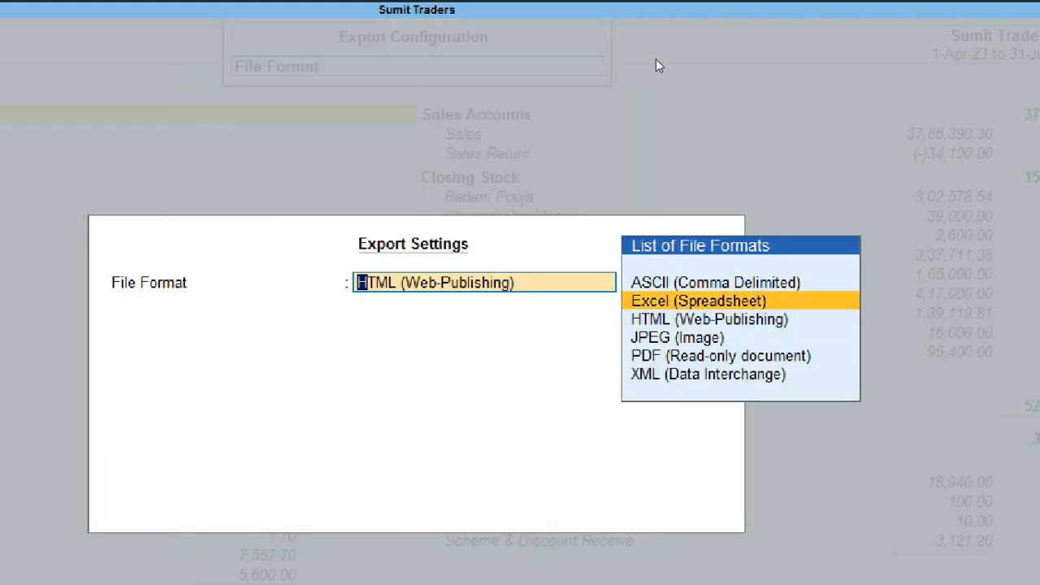
key(Return)
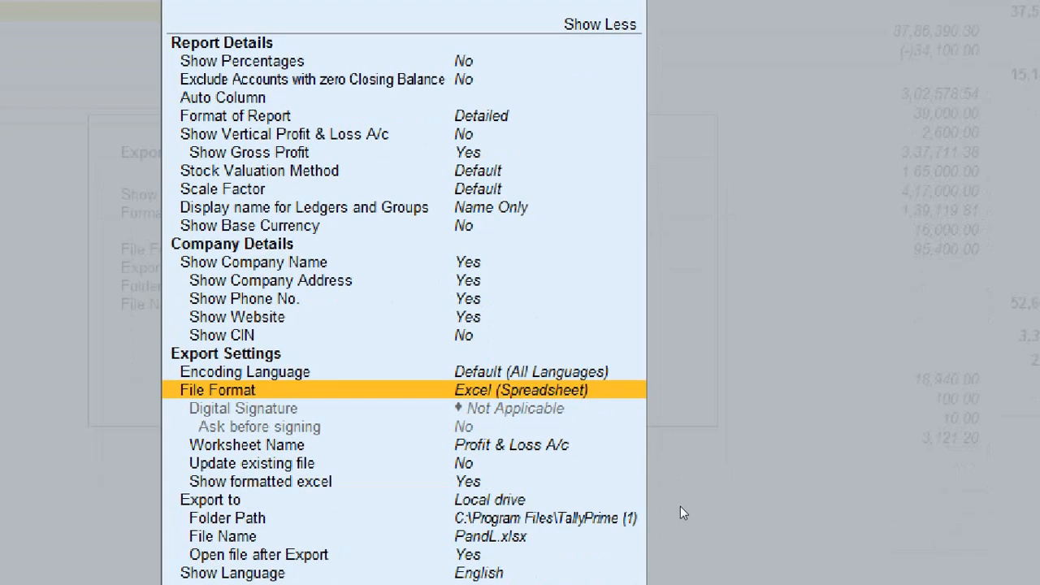
- Keep Profit & Loss A/c as the worksheet name and check the update and formatted Excel options
key(Down)
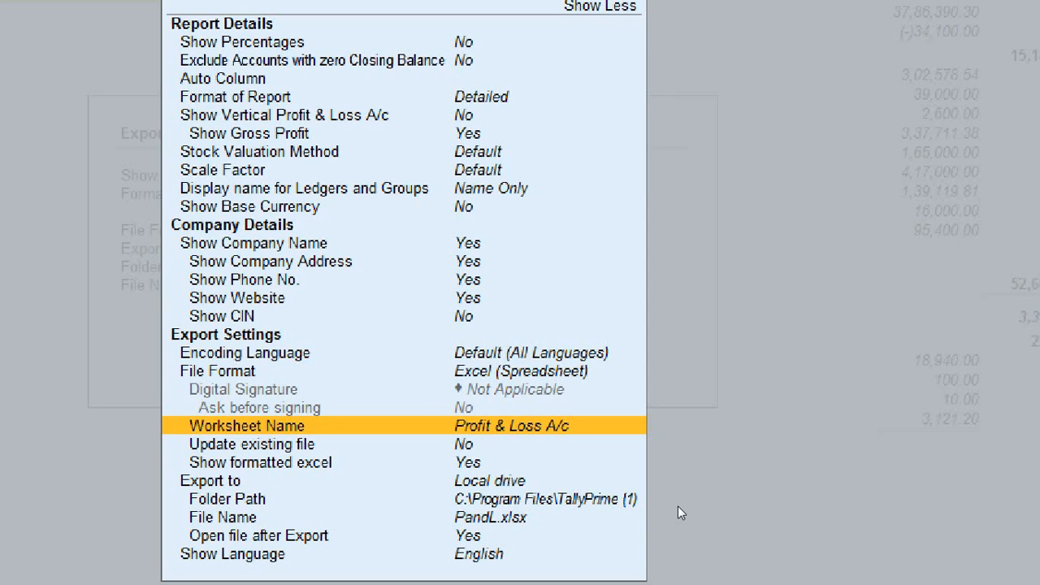
key(Return)
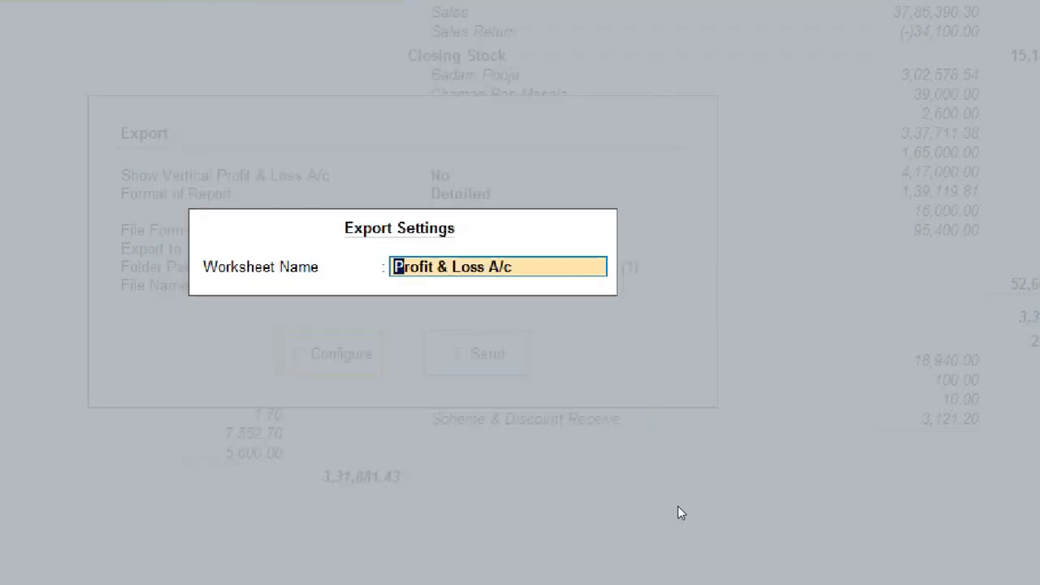
key(Return)
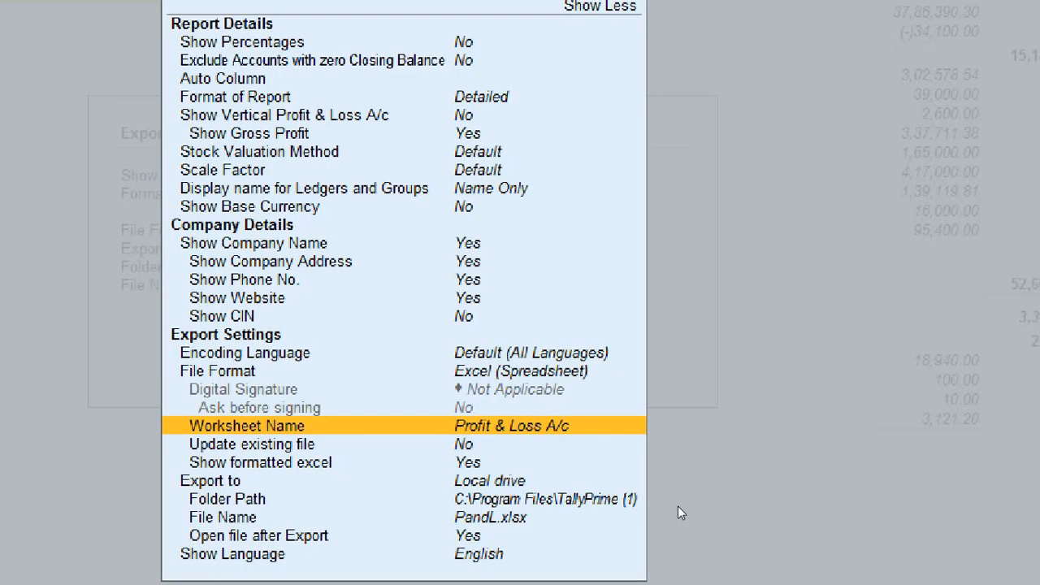
key(Down)
key(Down)
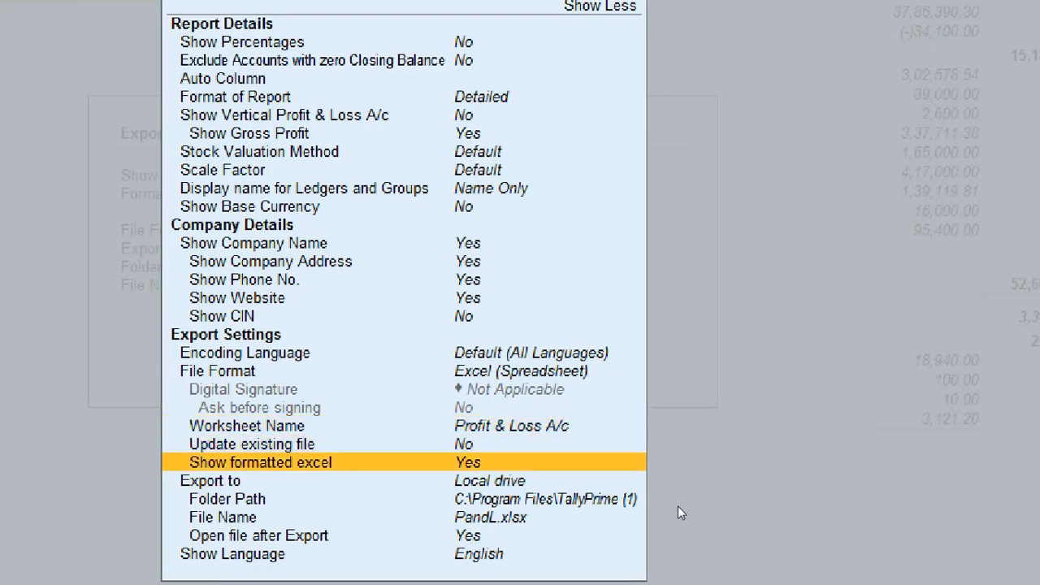
- Keep Local drive as the export location and open the folder path setting for editing
key(Down)
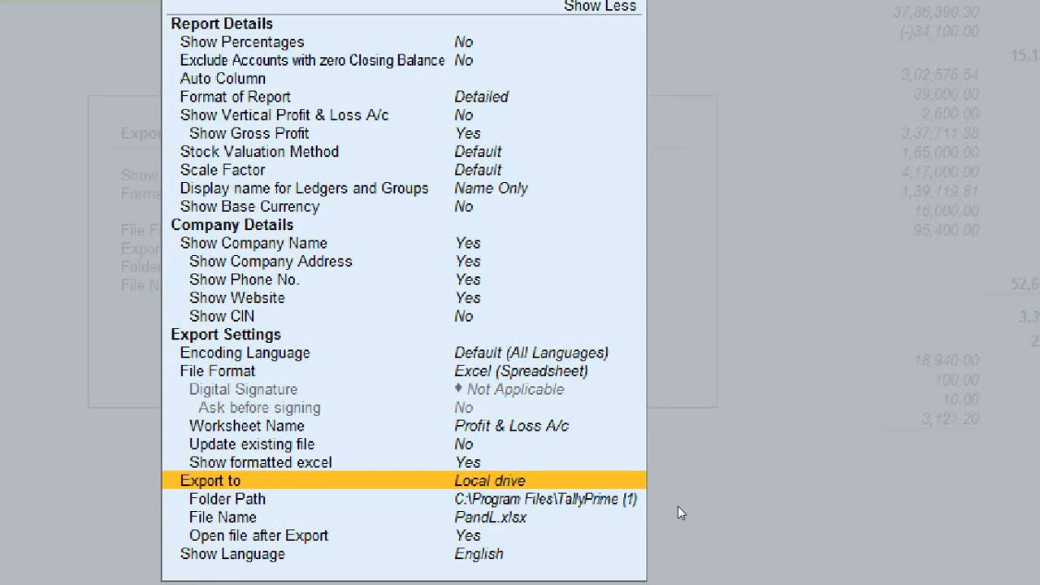
key(Return)
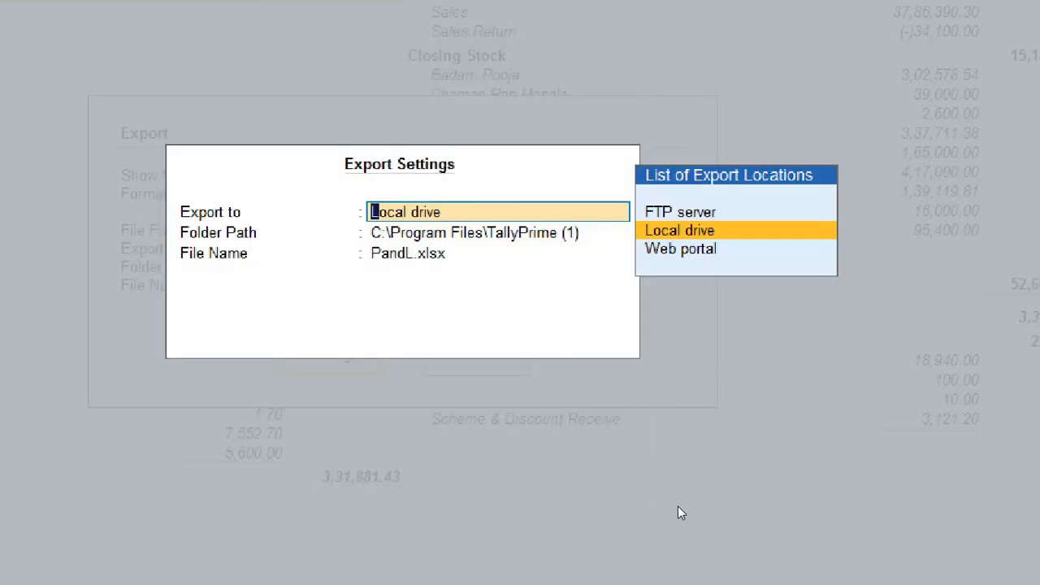
key(Escape)
key(Return)
key(Down)
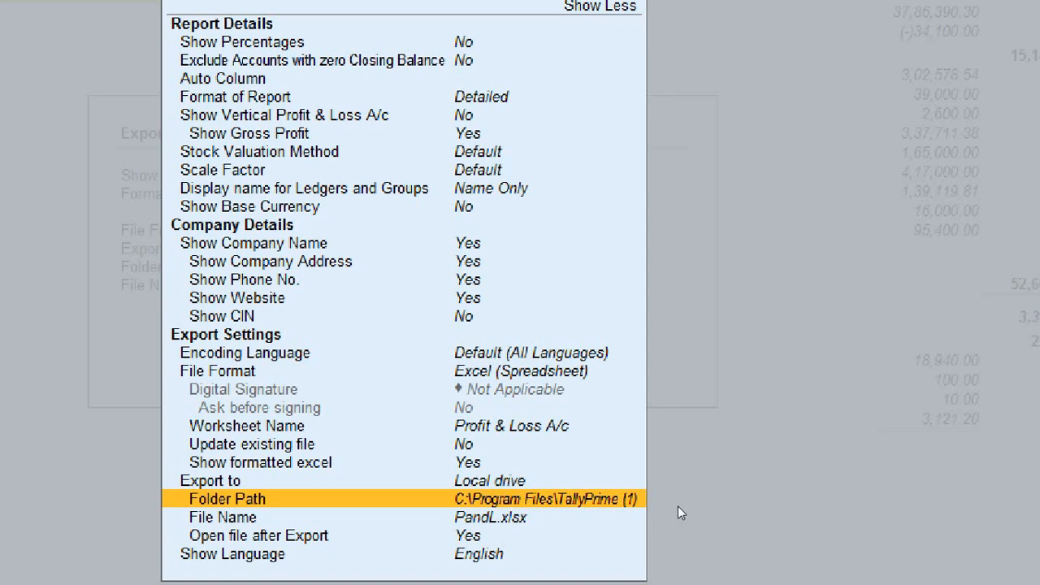
key(Return)
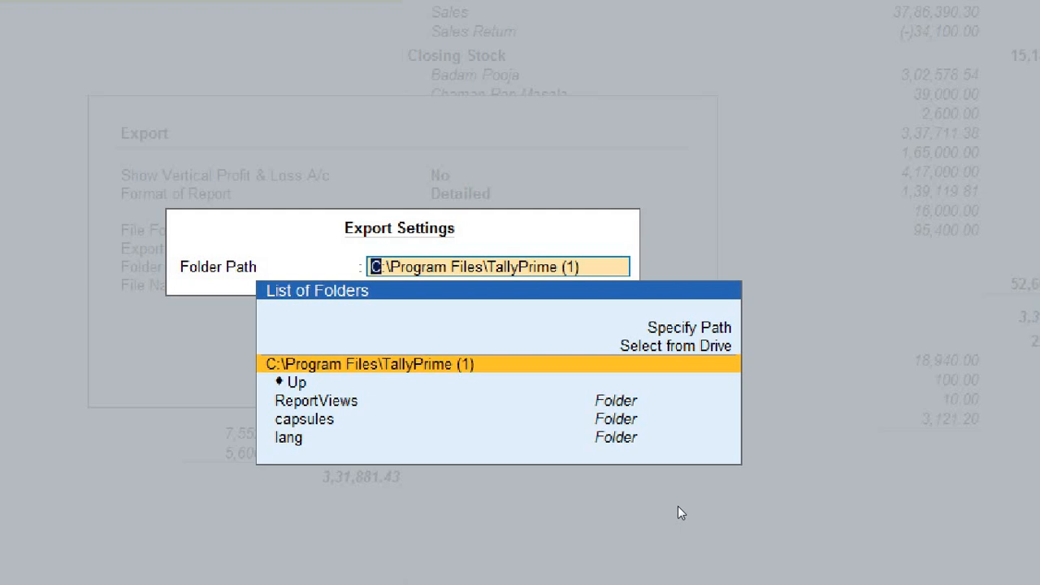
key(Up)
key(Up)
key(Return)
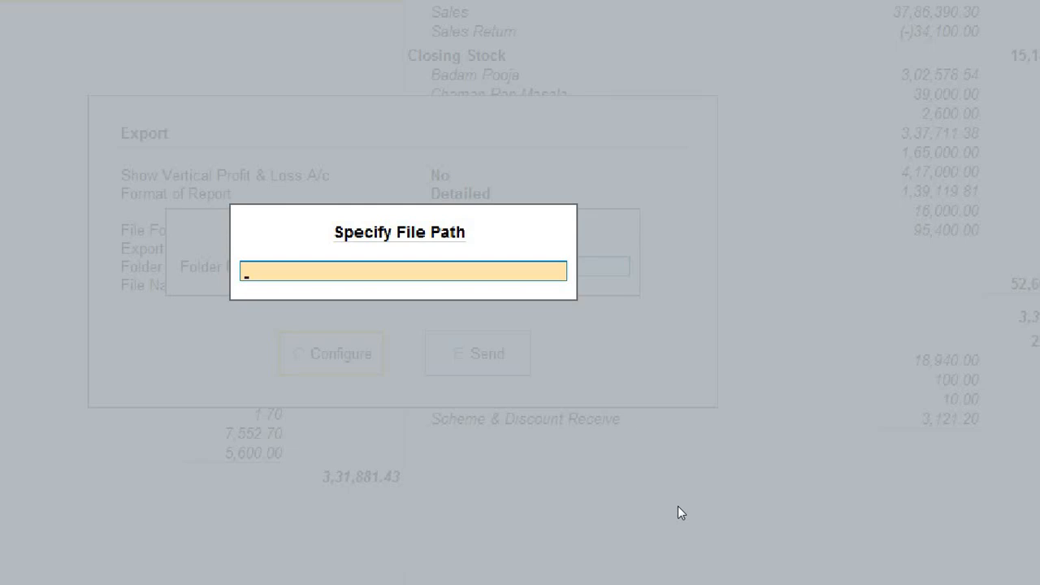
key(Escape)
- Select the Desktop folder from the list of drives as the export folder path
key(Up)
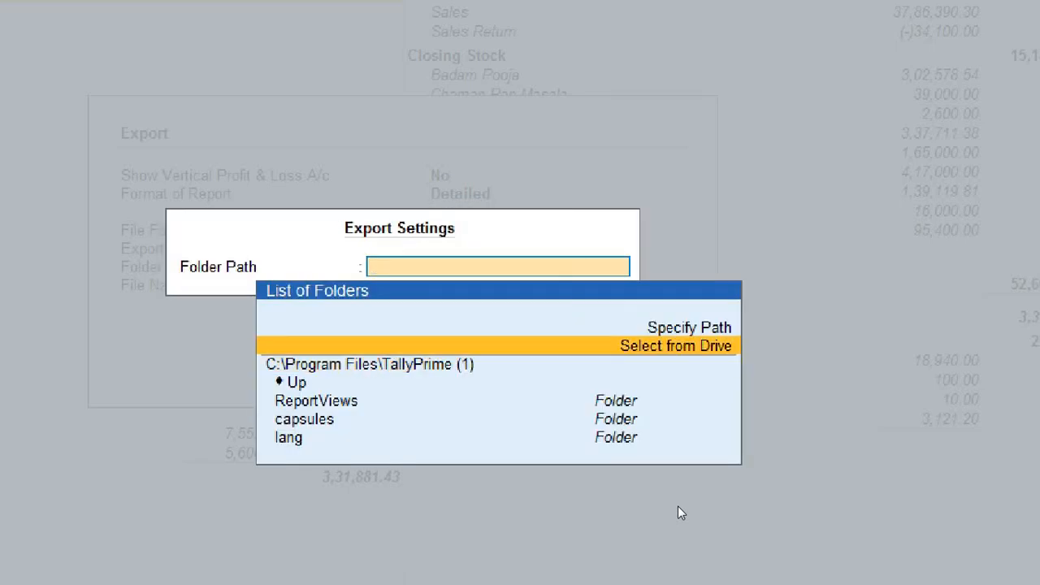
key(Return)
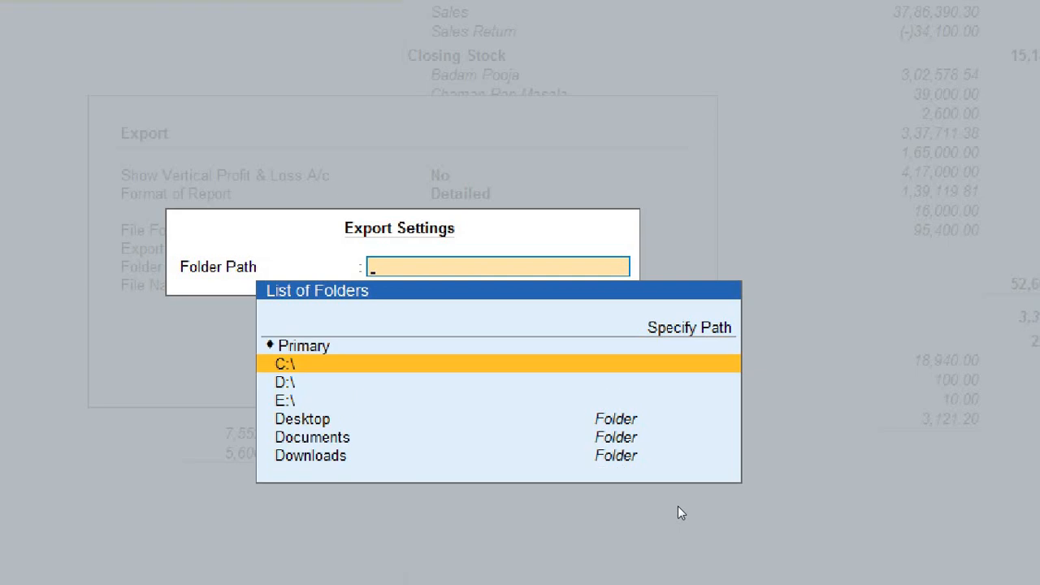
key(Down)
key(Down)
key(Up)
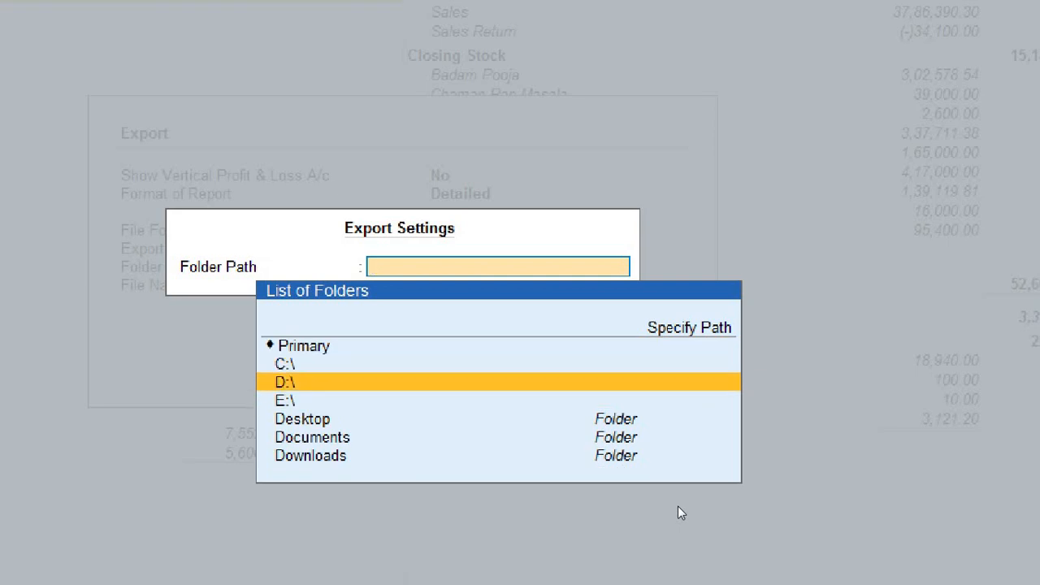
key(Up)
key(Down)
key(Down)
key(Down)
key(Down)
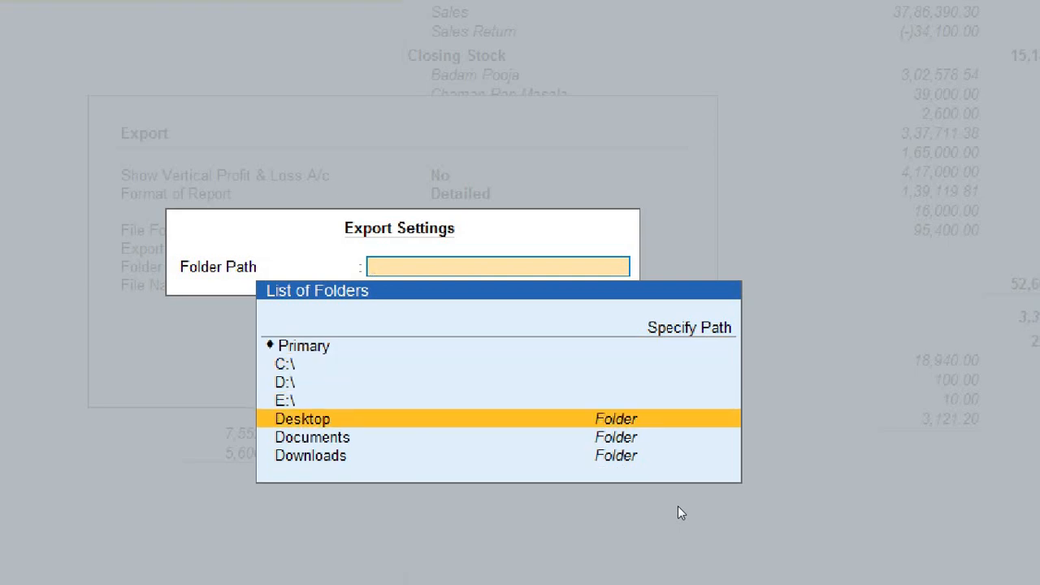
key(Down)
key(Up)
key(Up)
key(Return)
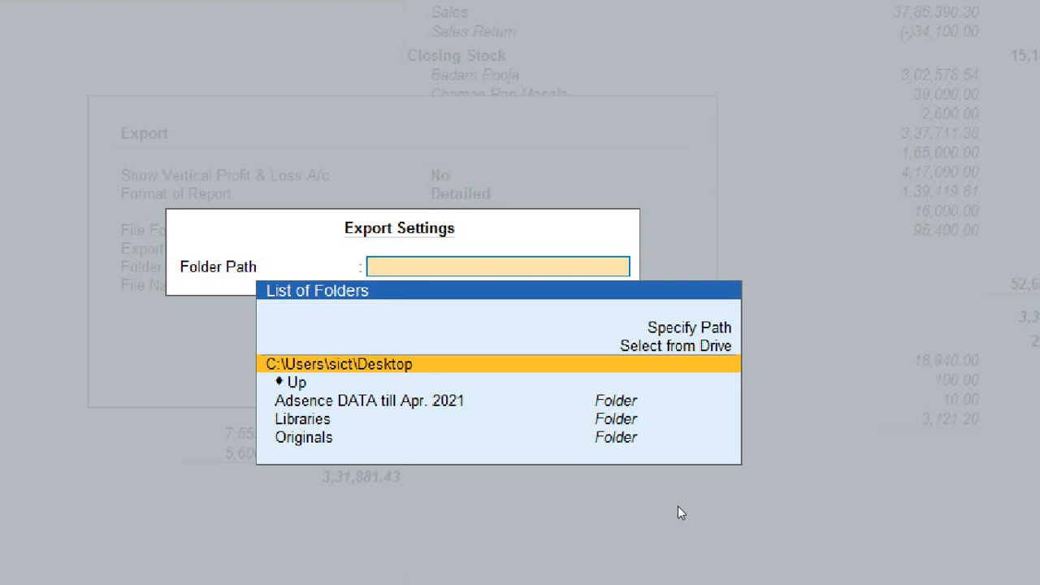
key(Return)
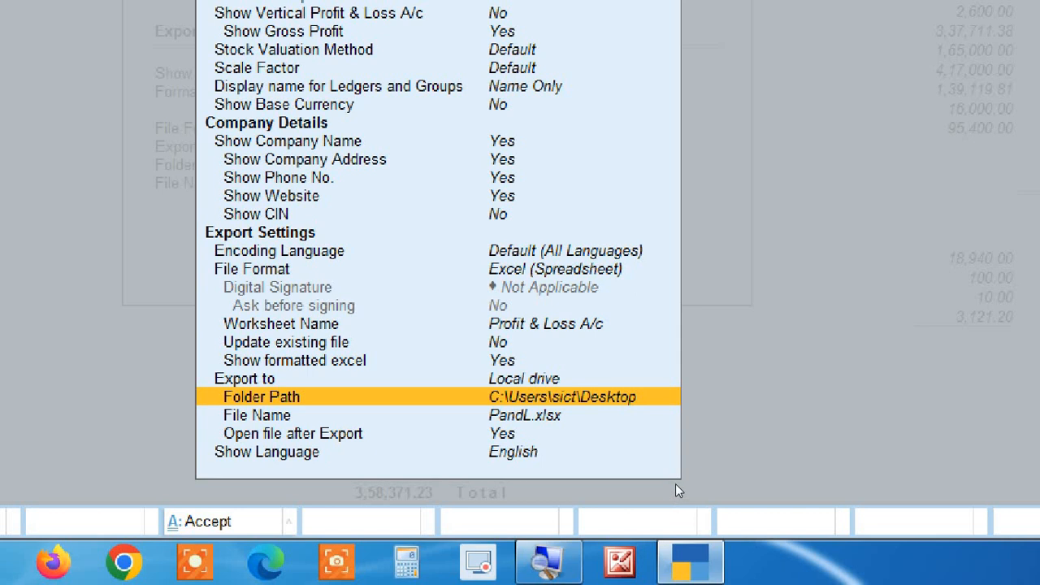
- Set the export file name to "sumit Traders P&F.xlsx"
key(Down)
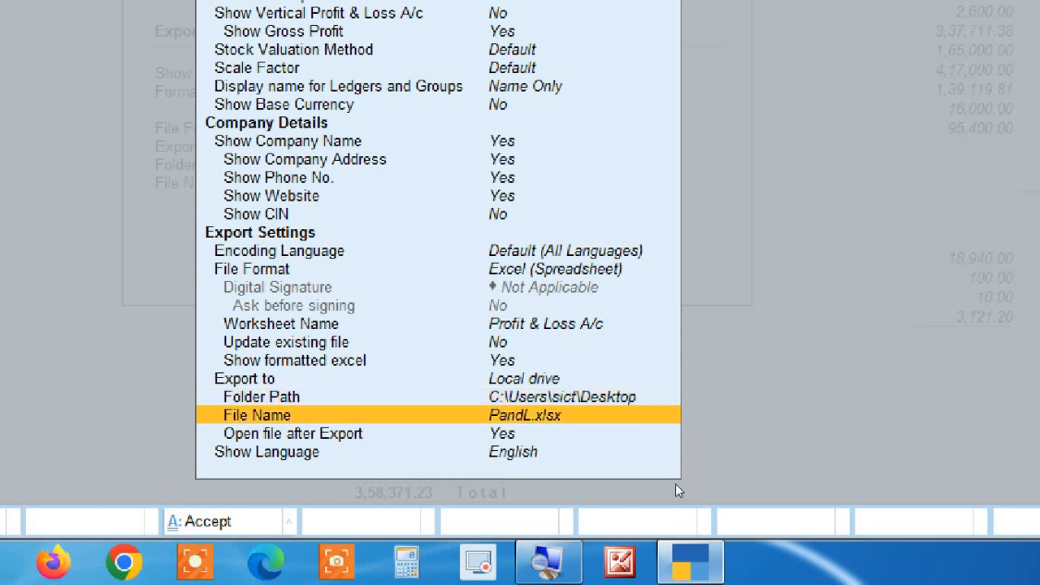
key(Return)
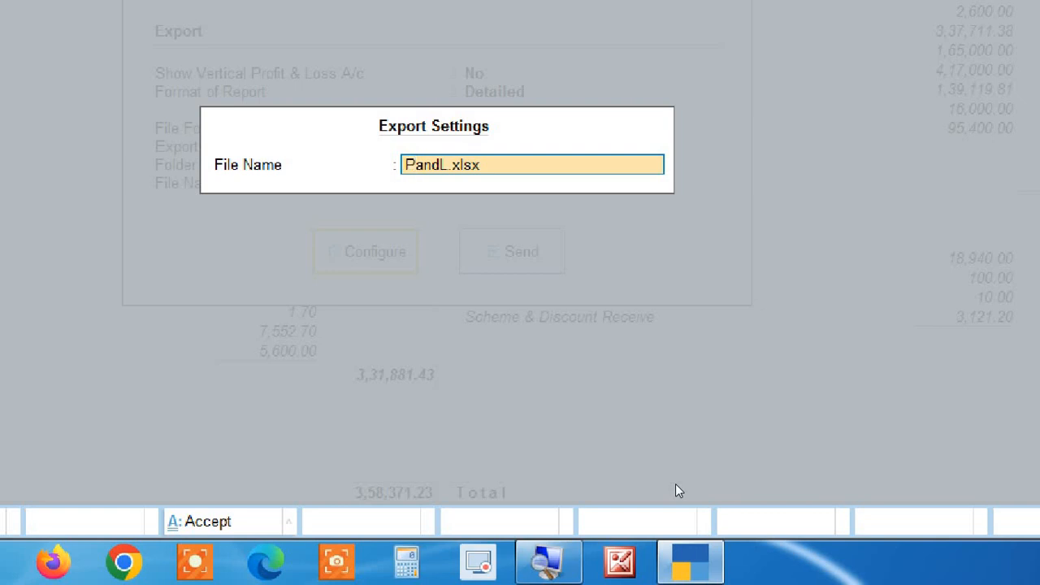
key(ctrl+alt+v)
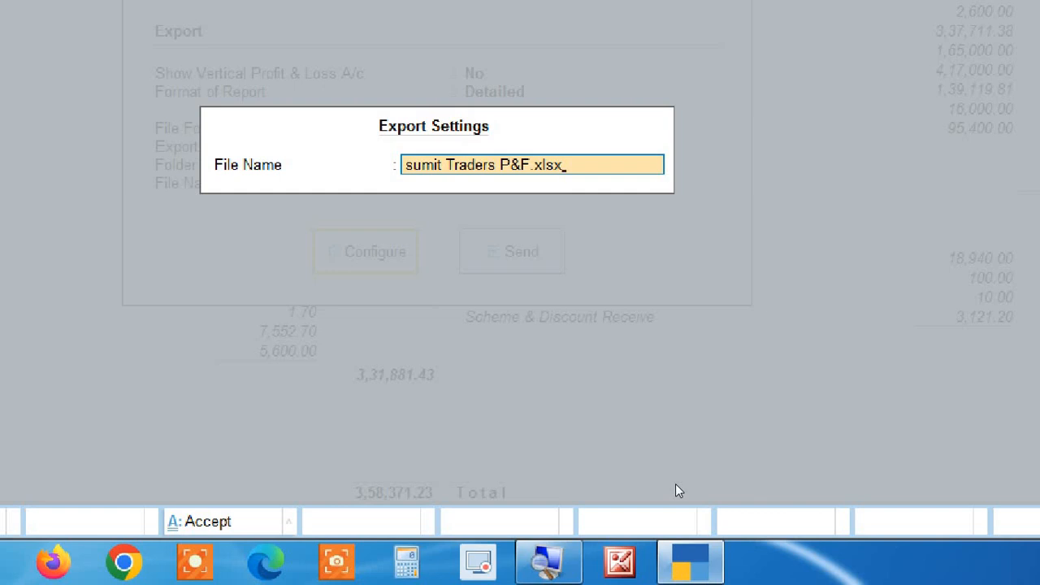
key(Return)
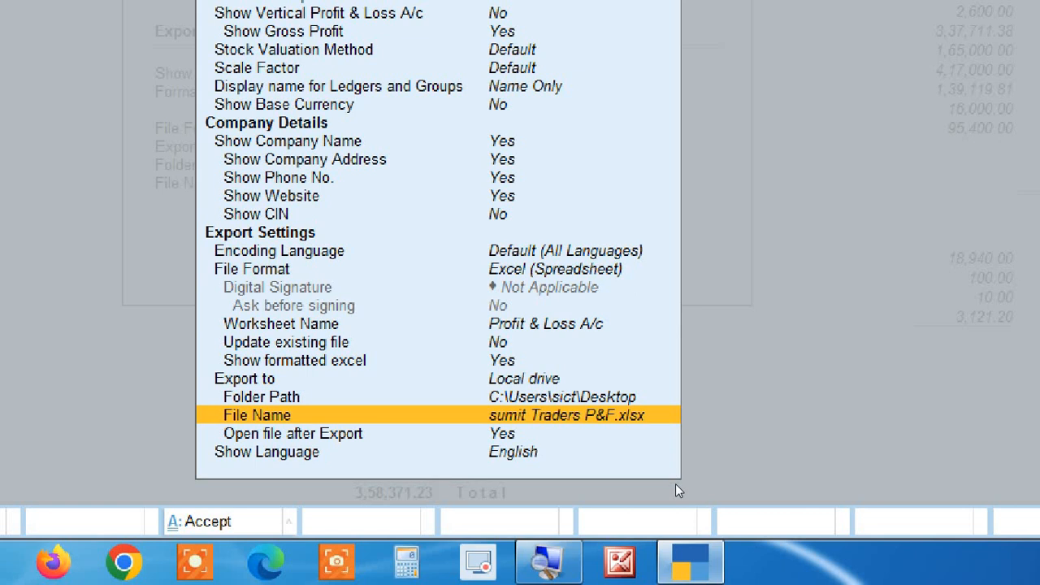
key(Down)
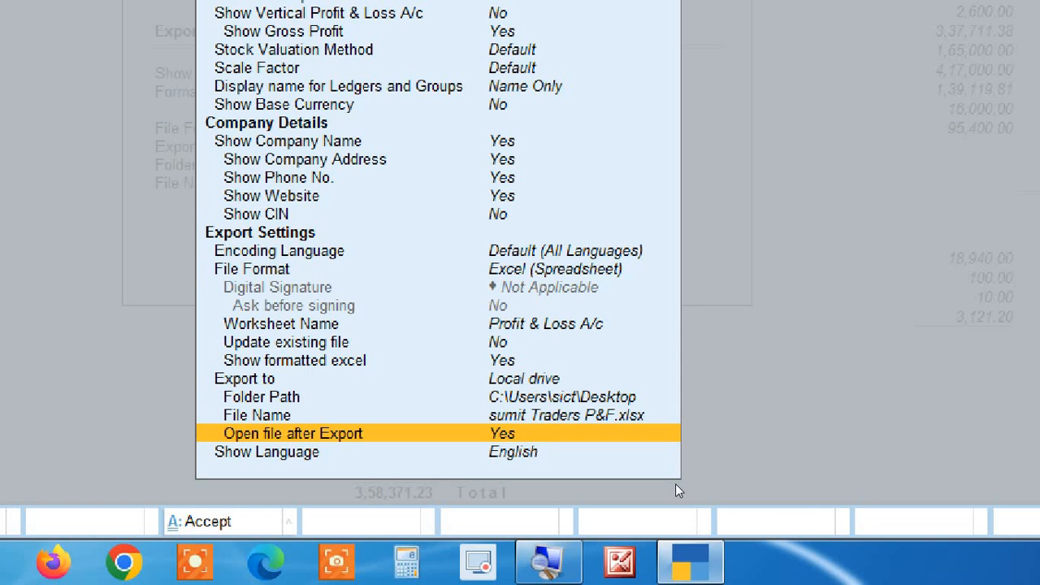
- Keep the file set to open after export with English as the language, accept the configuration and export the Profit & Loss A/c
key(Return)
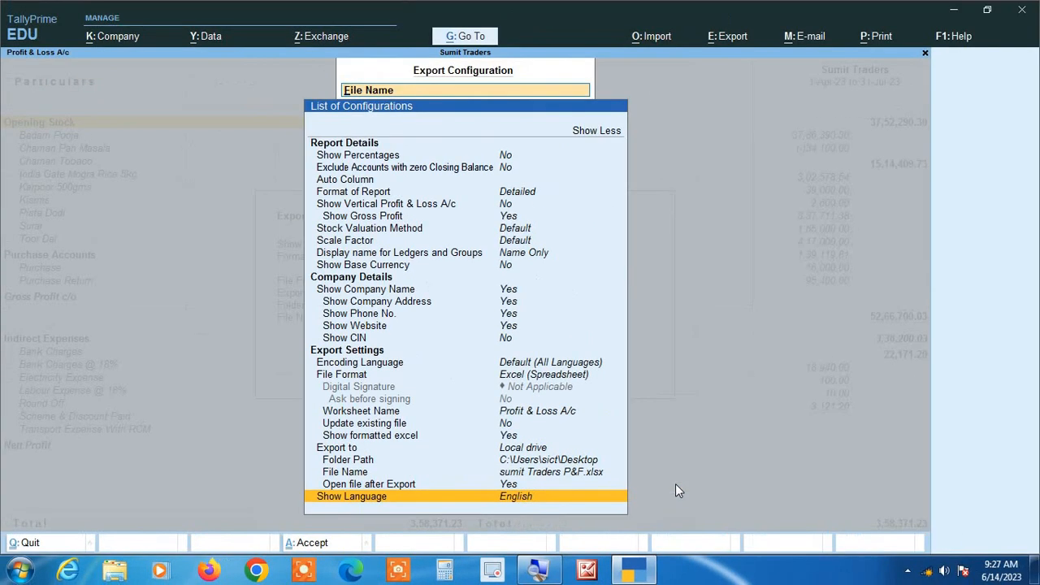
key(Up)
key(Up)
key(ctrl+a)
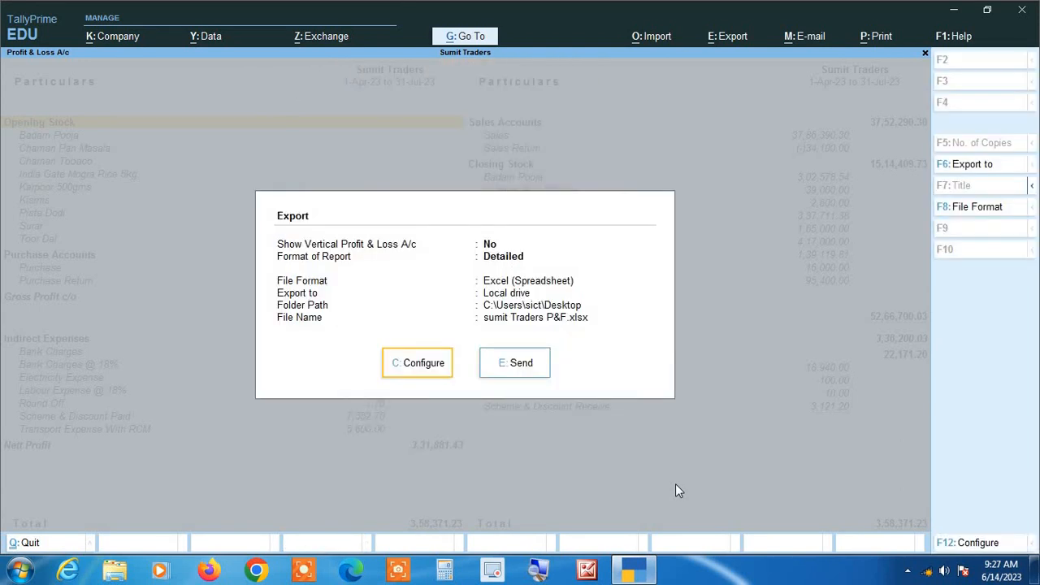
key(Right)
key(Return)
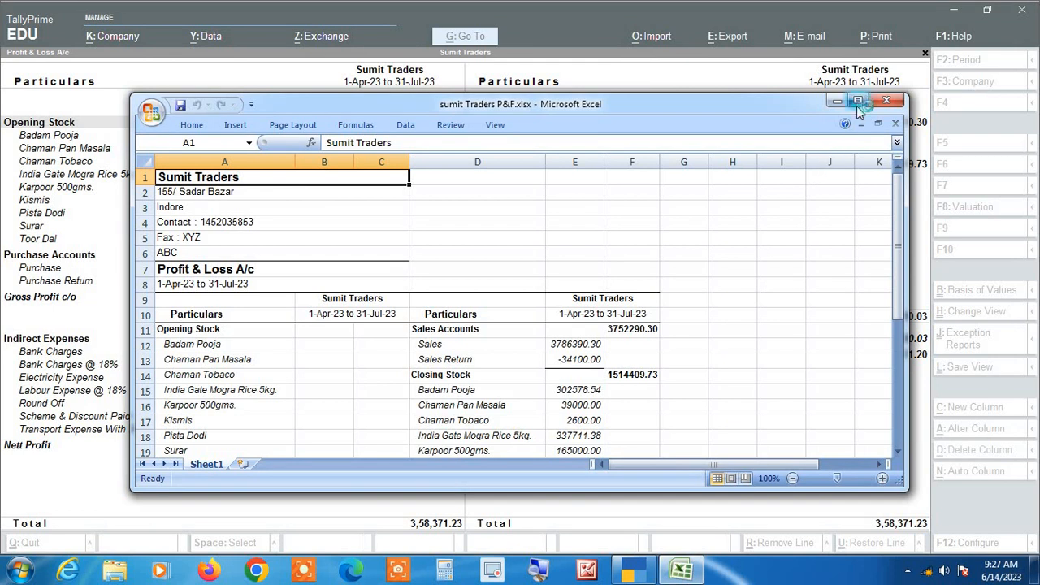
- Examine the exported Profit & Loss A/c sheet in a maximized Excel window from the company header down past the totals, and close it
click(858, 102)
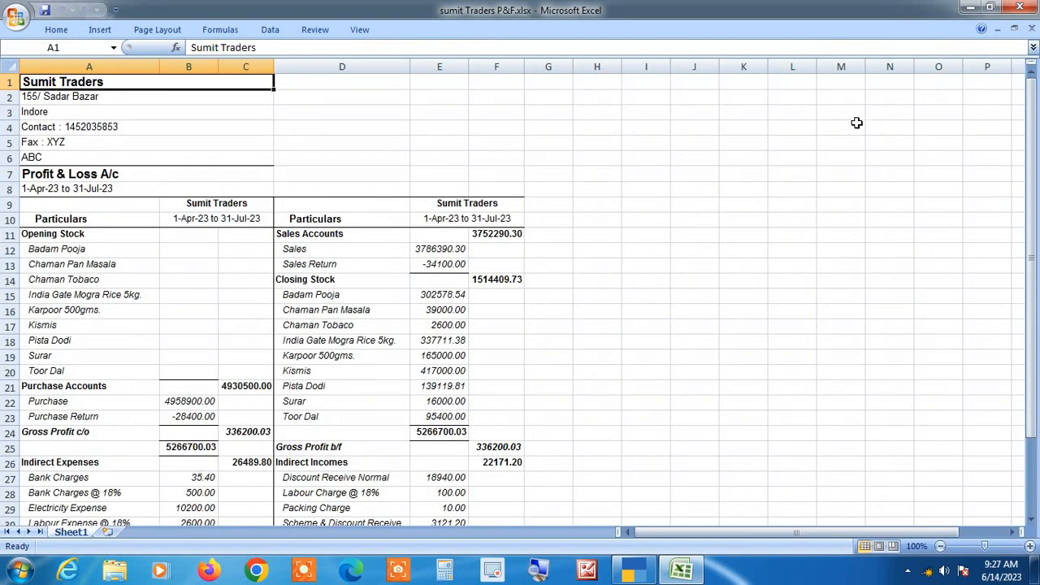
key(Down)
key(Down)
key(Down)
key(Down)
key(Down)
key(Down)
key(Down)
key(Down)
key(Down)
key(Down)
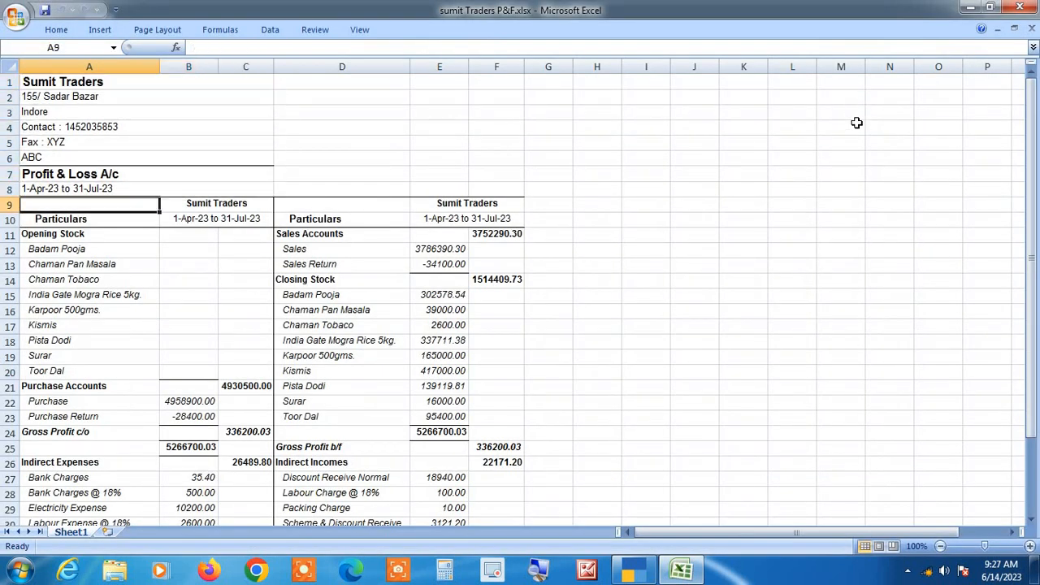
key(Right)
key(Down)
key(Down)
key(Down)
key(Down)
key(Down)
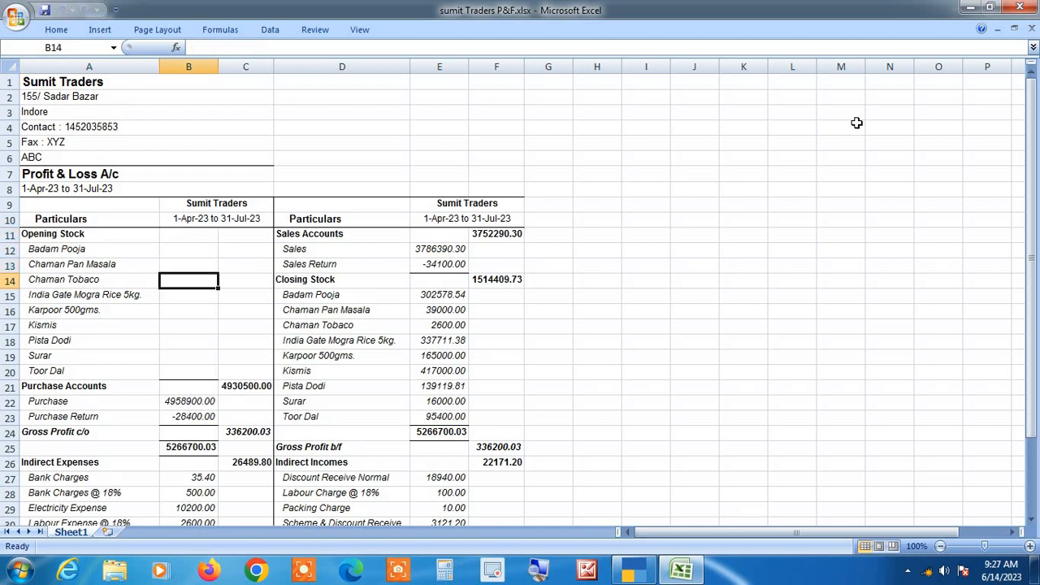
key(Down)
key(Down)
key(Down)
key(Down)
key(Down)
key(Down)
key(Down)
key(Down)
key(Down)
key(Down)
key(Down)
key(Down)
key(Down)
key(Down)
key(Down)
key(Down)
key(Down)
key(Down)
key(Down)
key(Down)
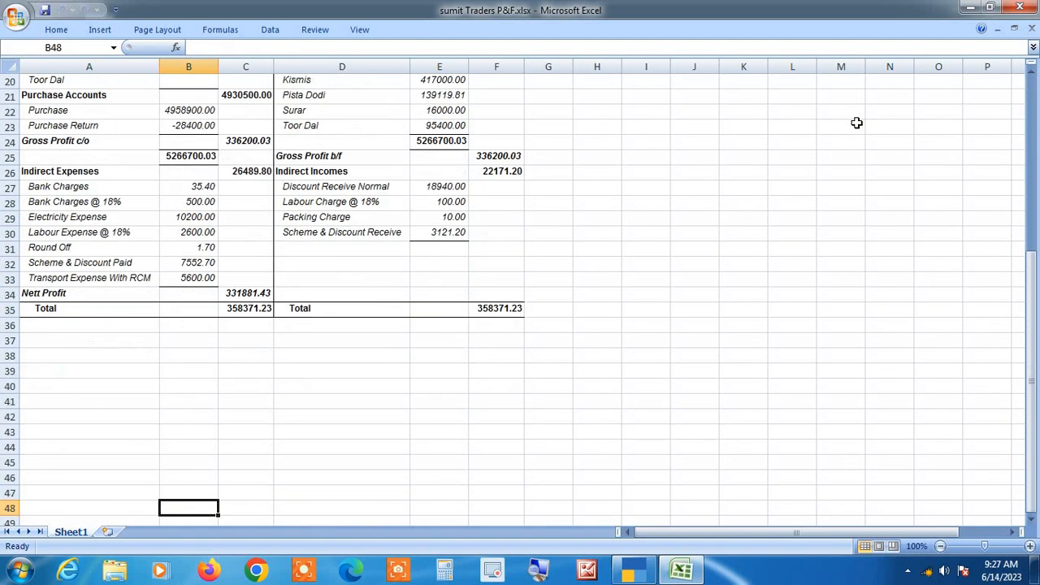
click(1020, 8)
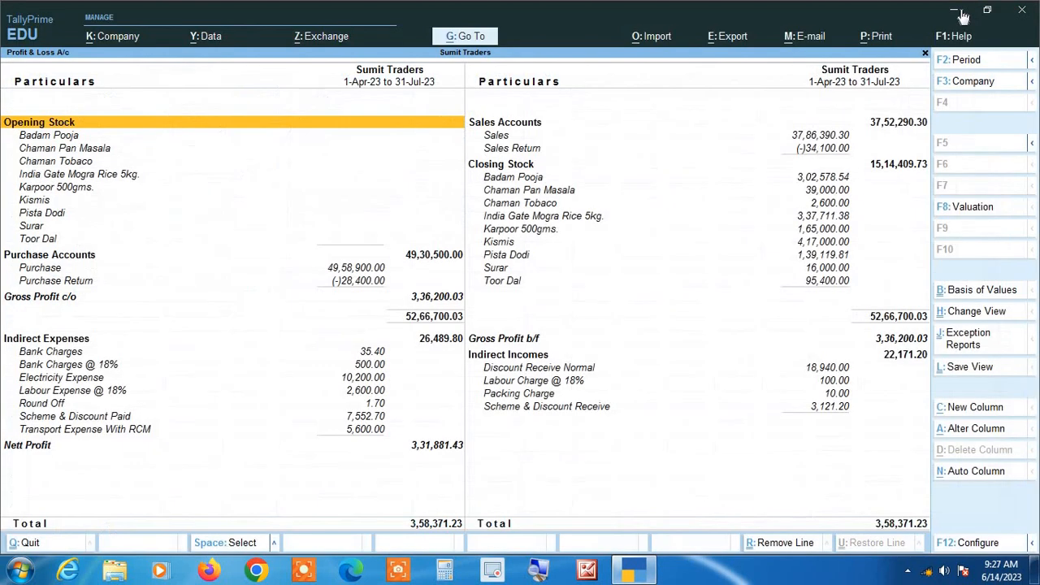
- Minimize TallyPrime, open sumit Traders P&F.xlsx from the Desktop, review the report down to its totals, and close the workbook
click(957, 11)
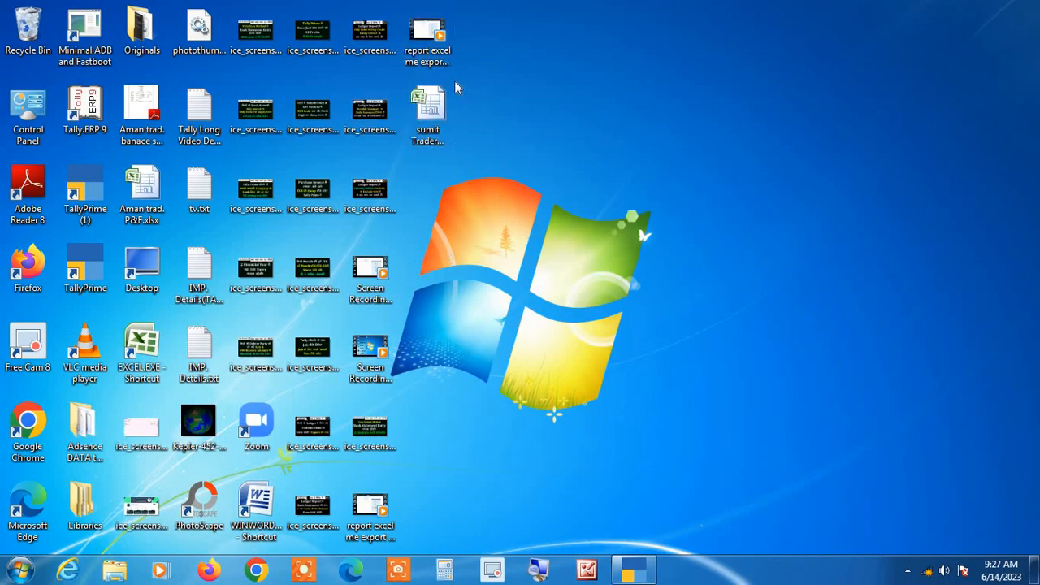
double_click(431, 116)
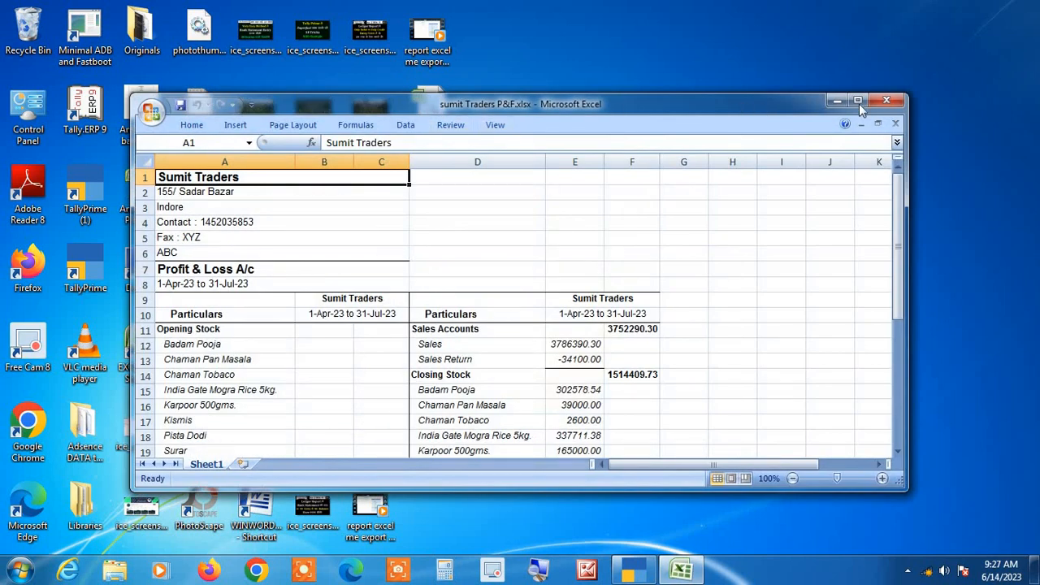
click(859, 101)
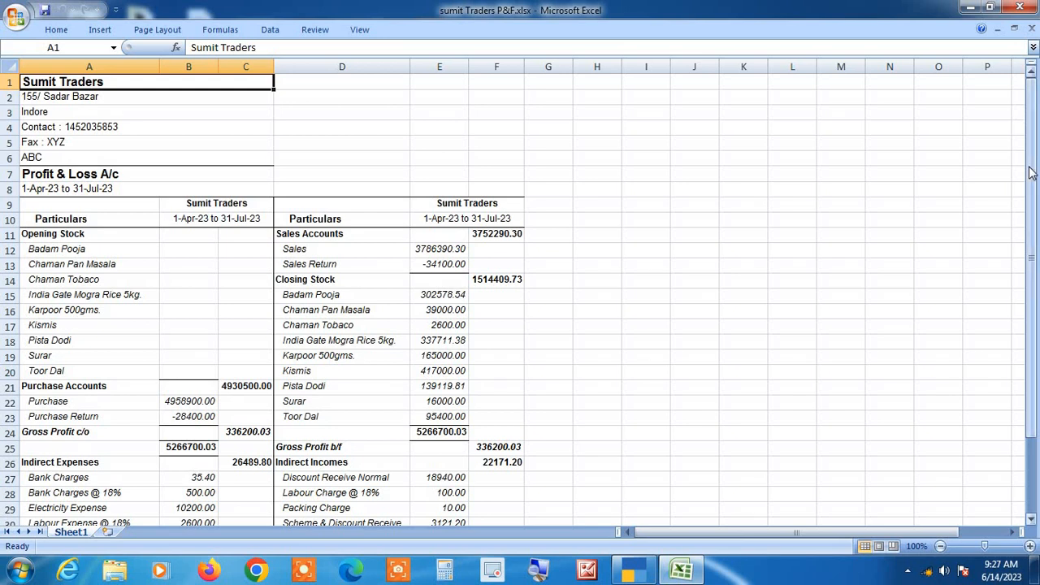
drag(1031, 172, 1036, 313)
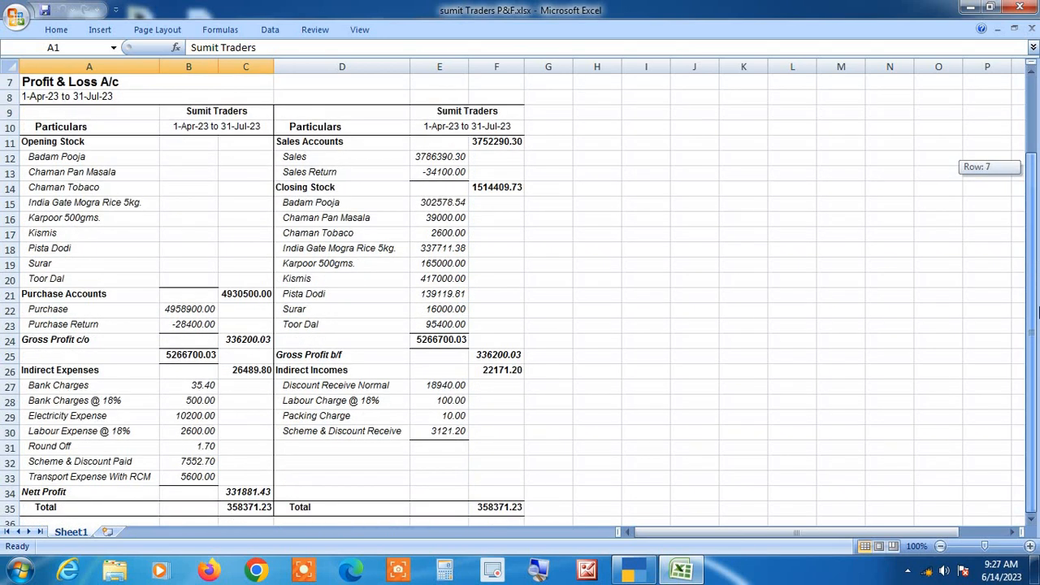
click(1020, 7)
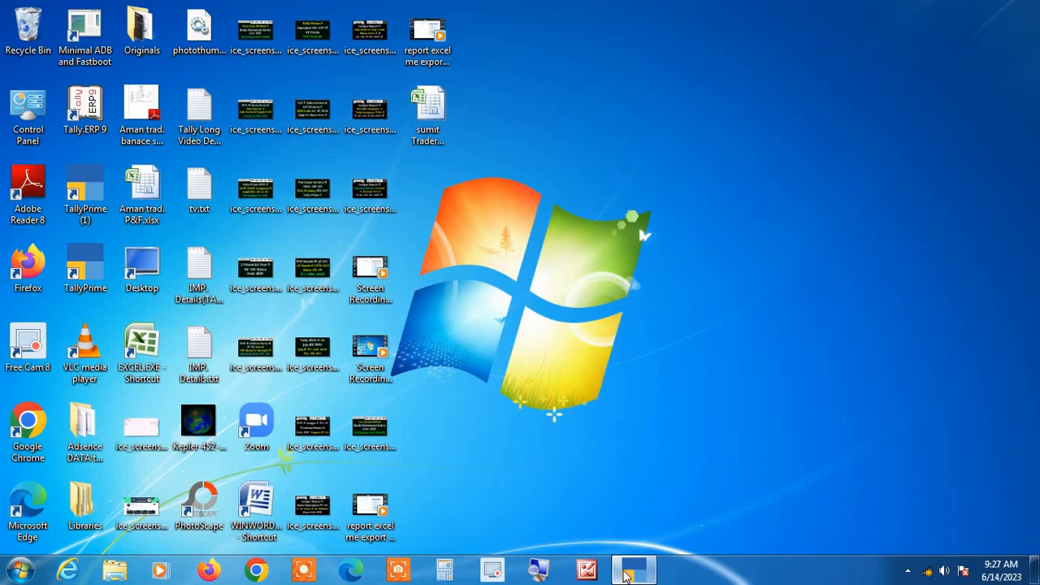